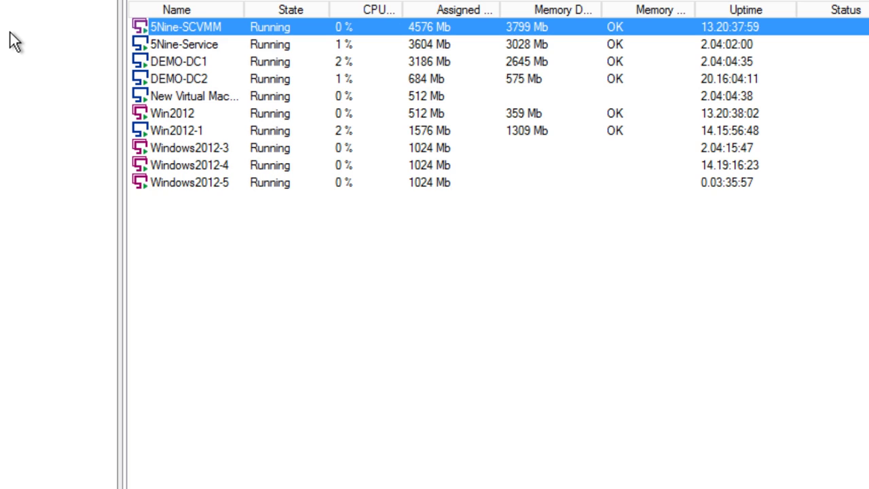
# Step: Add the Win2012-1 virtual machine to the cluster and remove it from the cluster again
pyautogui.rightClick(193, 151)
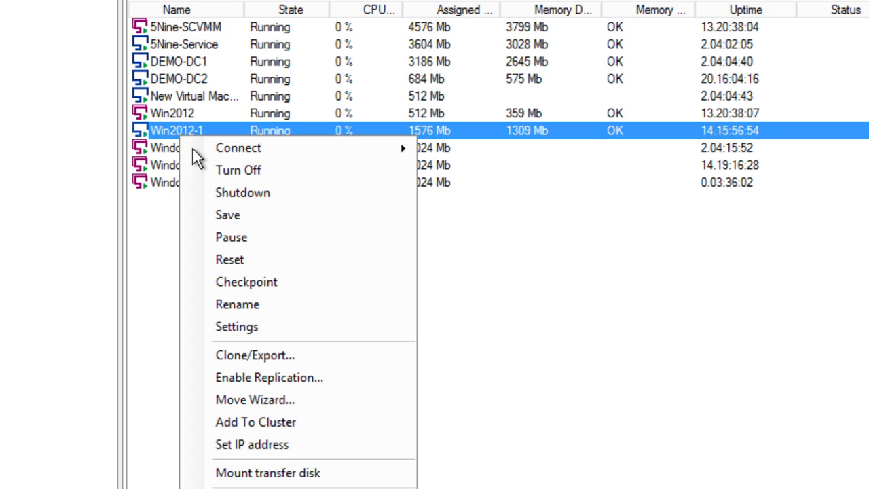
pyautogui.click(299, 445)
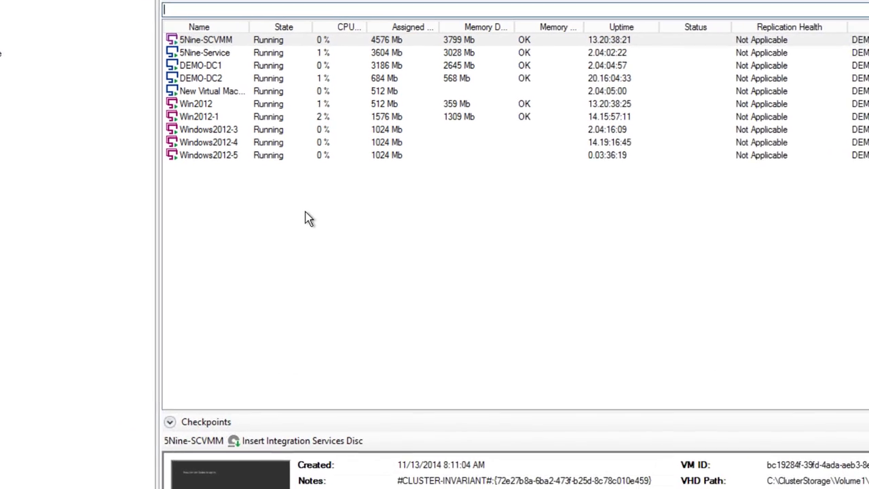
pyautogui.rightClick(218, 109)
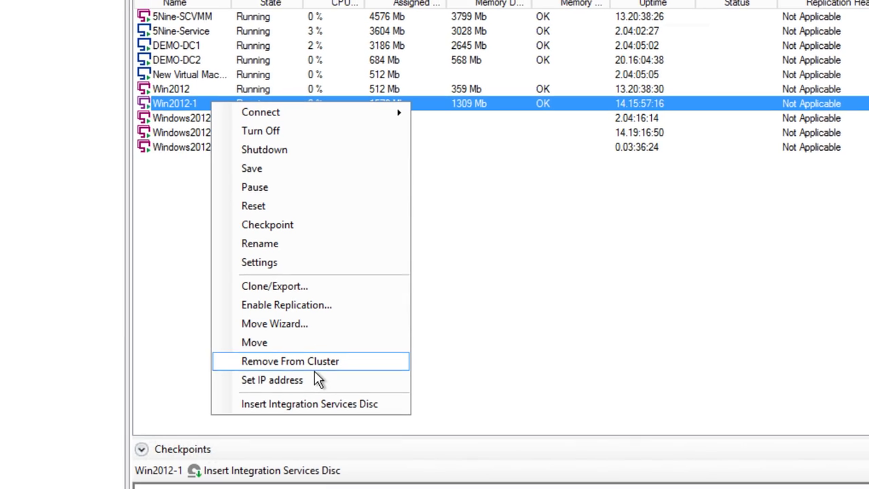
pyautogui.press('Escape')
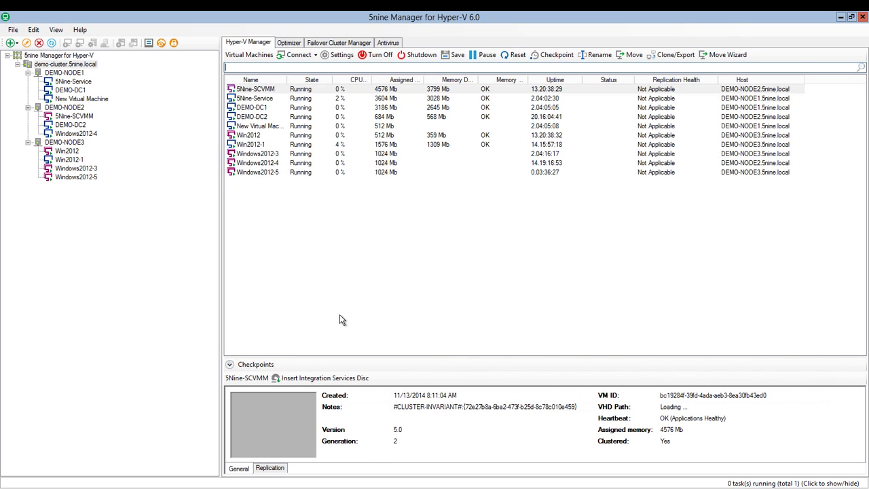
# Step: Look up the pause and drain roles options offered for the DEMO-NODE1 host
pyautogui.click(68, 72)
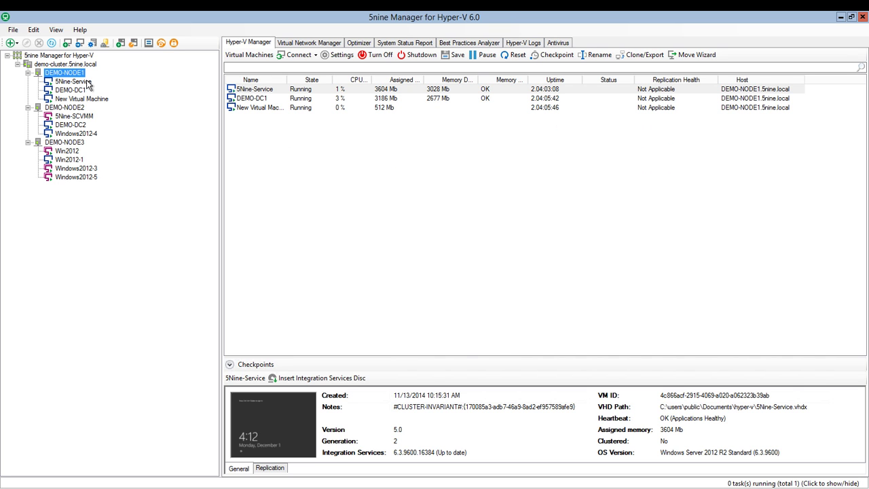
pyautogui.rightClick(87, 80)
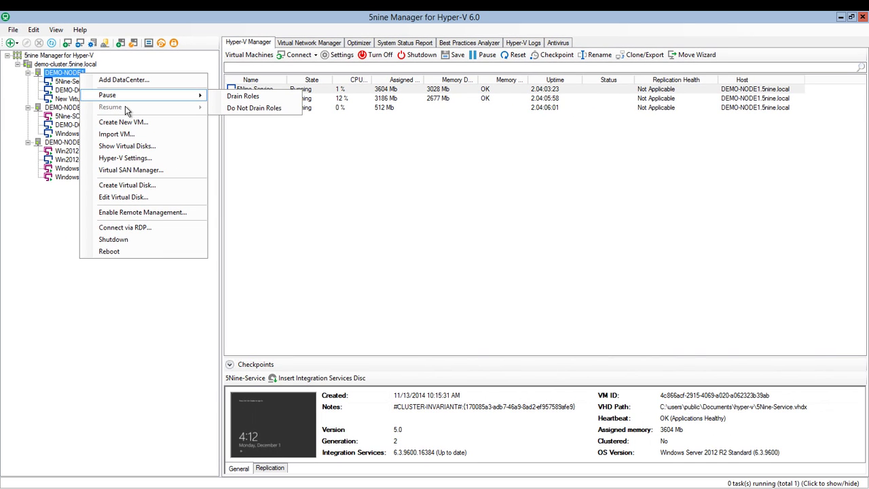
# Step: Move the Windows2012-5 virtual machine from DEMO-NODE3 to the DEMO-NODE2 host
pyautogui.click(65, 142)
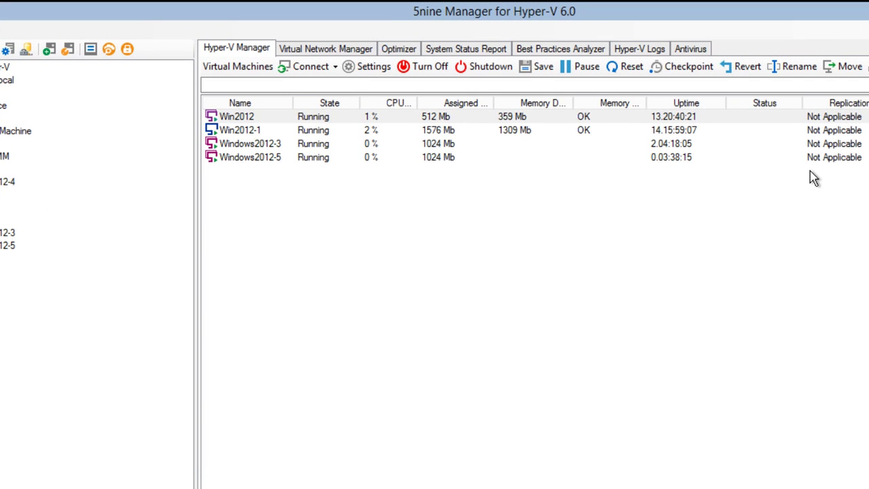
pyautogui.click(798, 66)
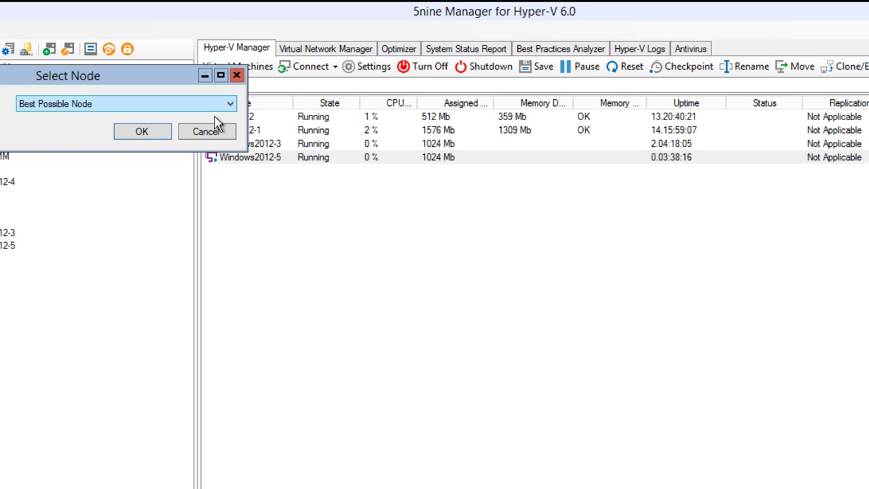
pyautogui.click(216, 107)
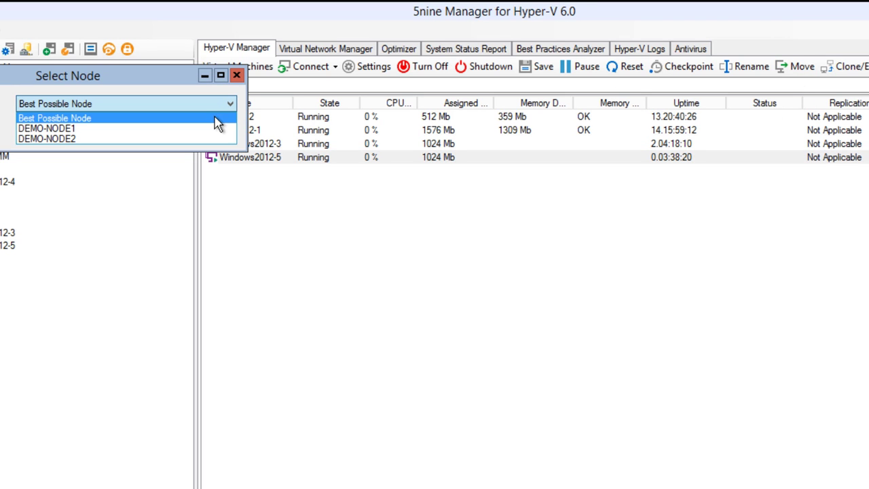
pyautogui.click(190, 141)
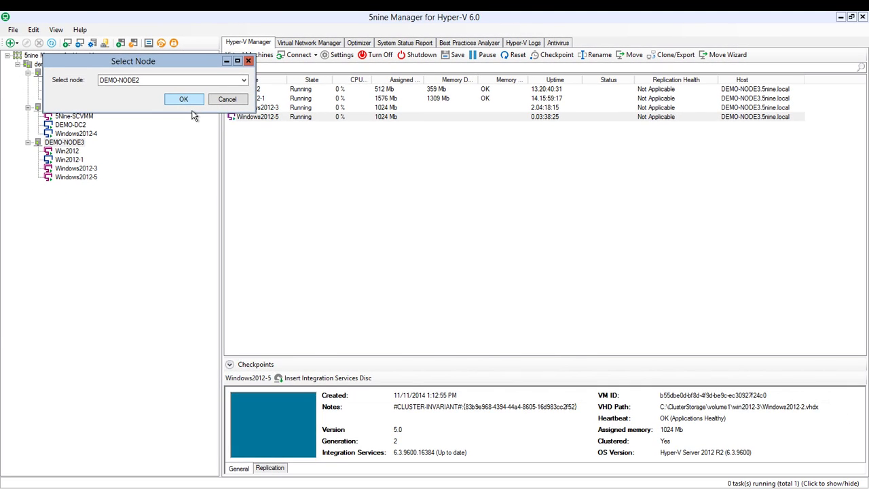
pyautogui.click(184, 99)
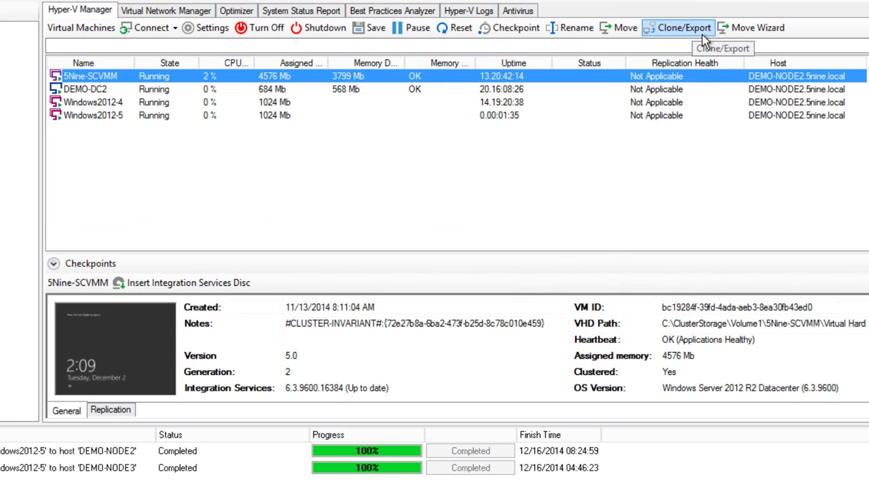
# Step: Review the clone/export settings and the connection options of the 5Nine-SCVMM virtual machine on DEMO-NODE2
pyautogui.click(701, 34)
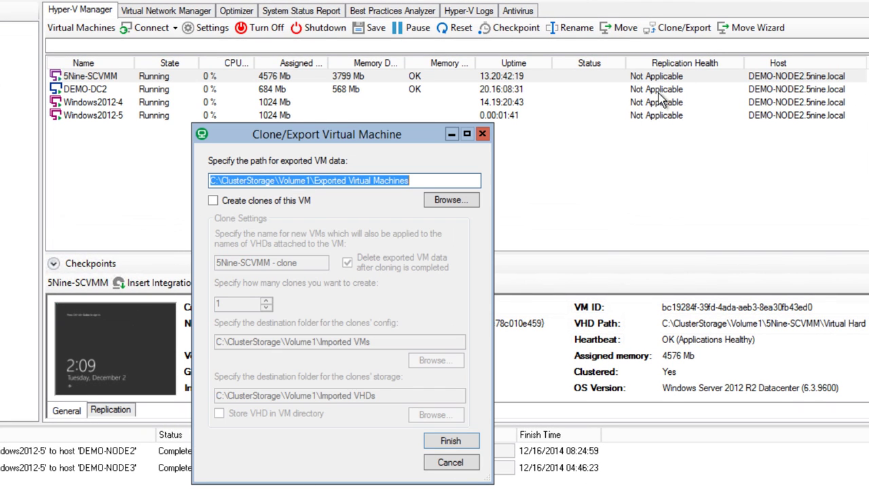
pyautogui.click(286, 212)
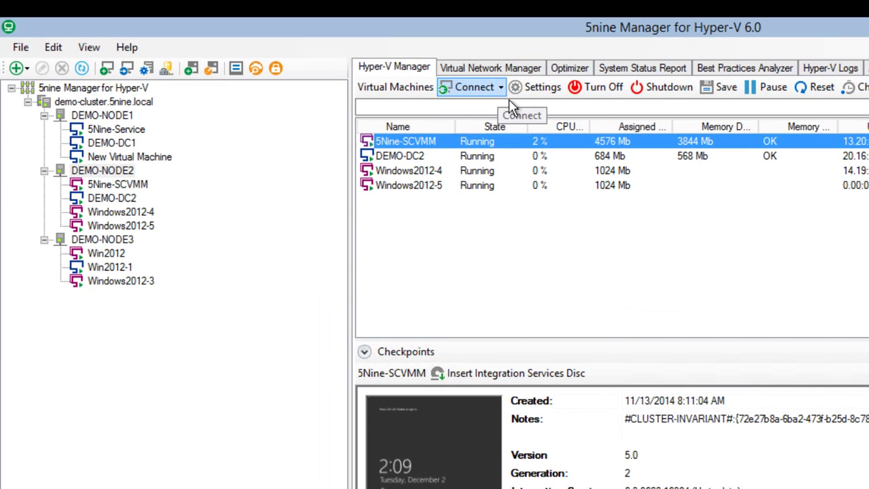
pyautogui.click(509, 99)
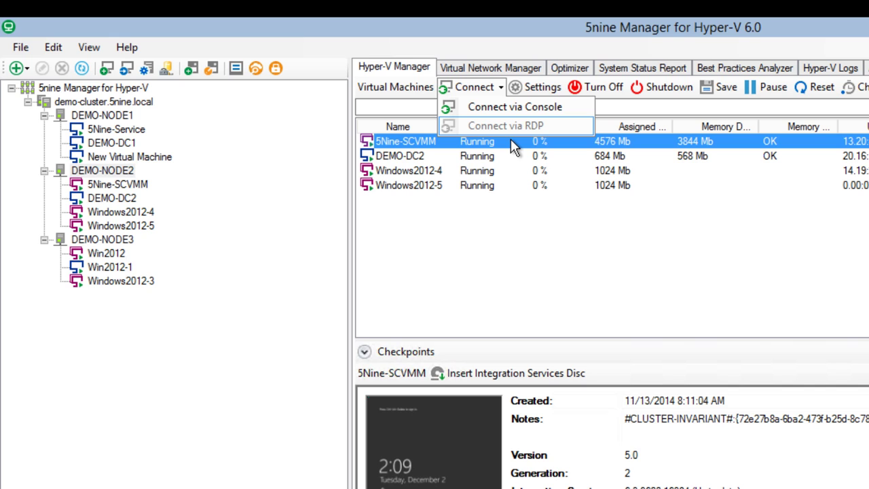
# Step: Open the program options and check which RDP clients can be used for guest console connections
pyautogui.click(89, 47)
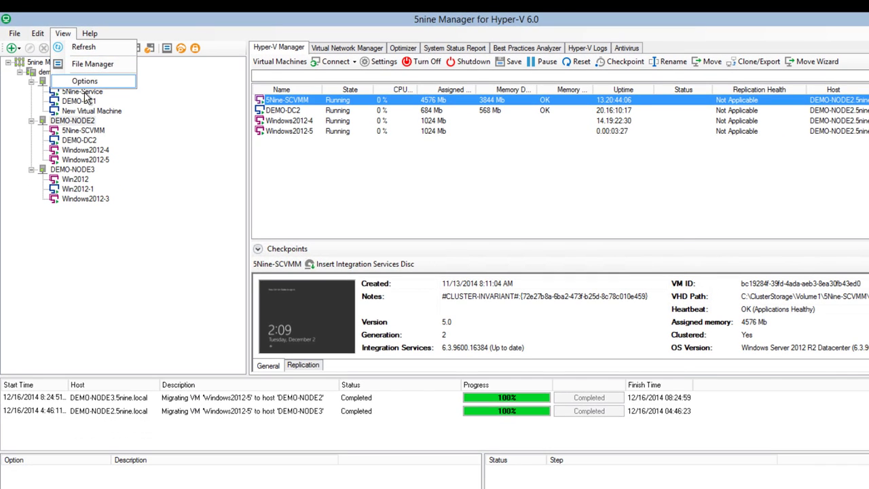
pyautogui.click(85, 80)
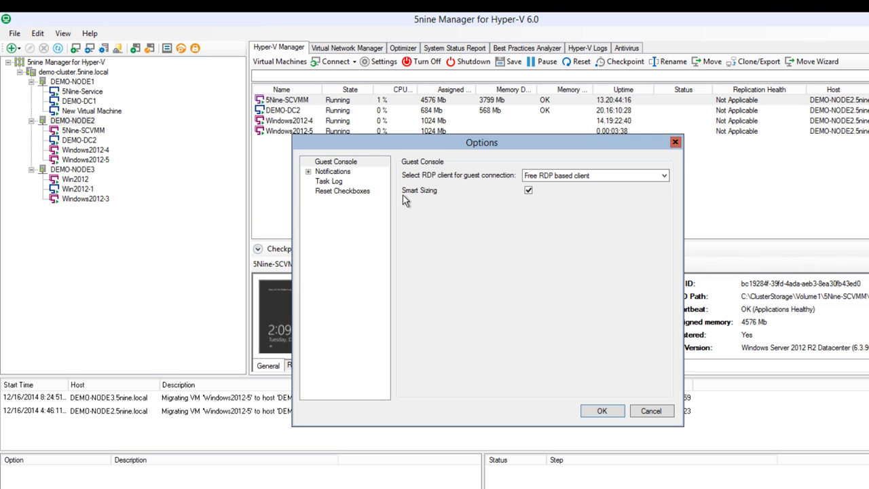
pyautogui.click(632, 179)
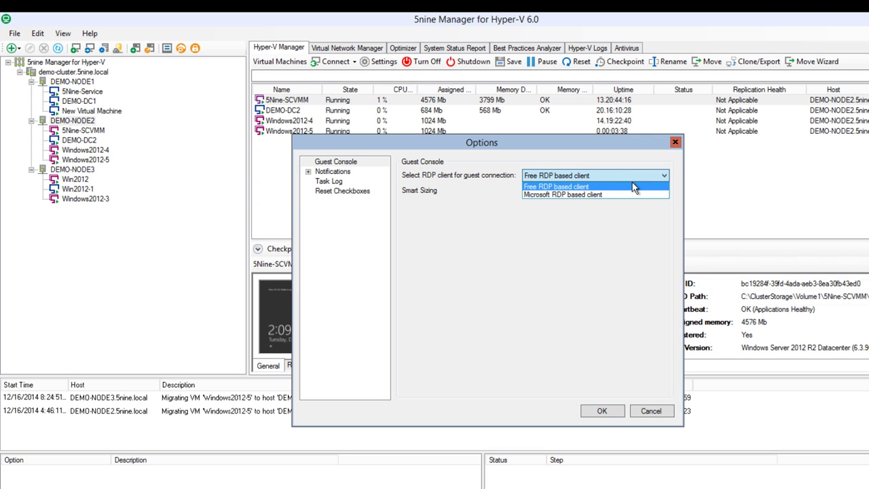
pyautogui.click(627, 240)
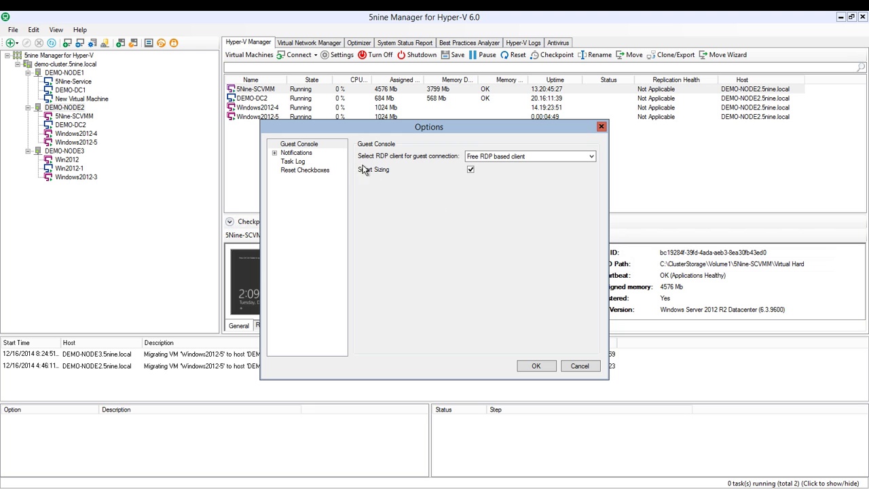
# Step: Review the mail settings for e-mail notifications and the conditions that can trigger them, leaving without saving
pyautogui.click(275, 153)
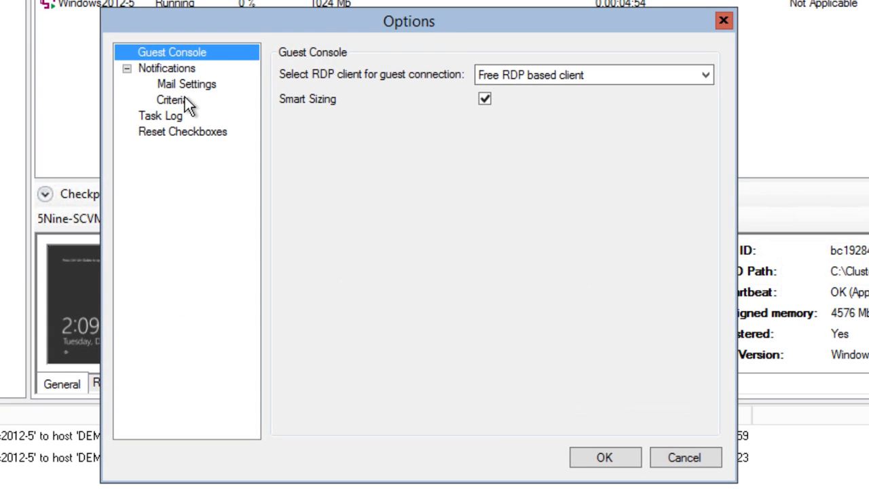
pyautogui.click(203, 85)
pyautogui.click(285, 72)
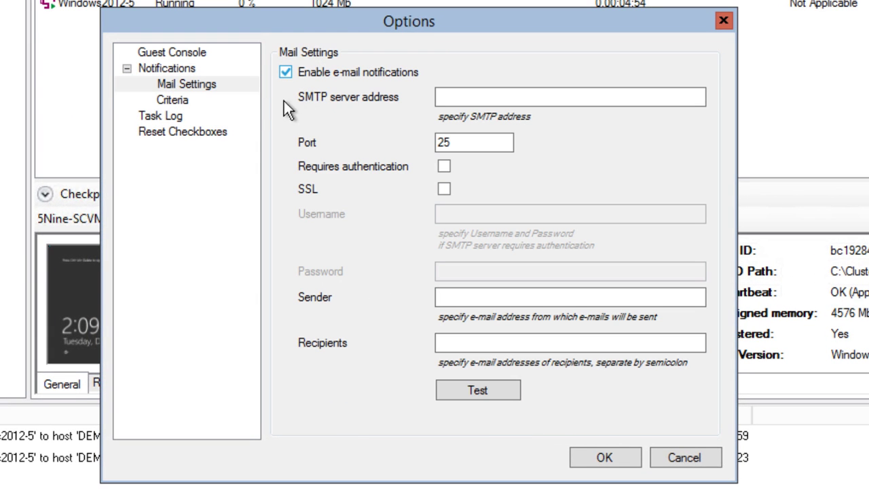
pyautogui.click(196, 102)
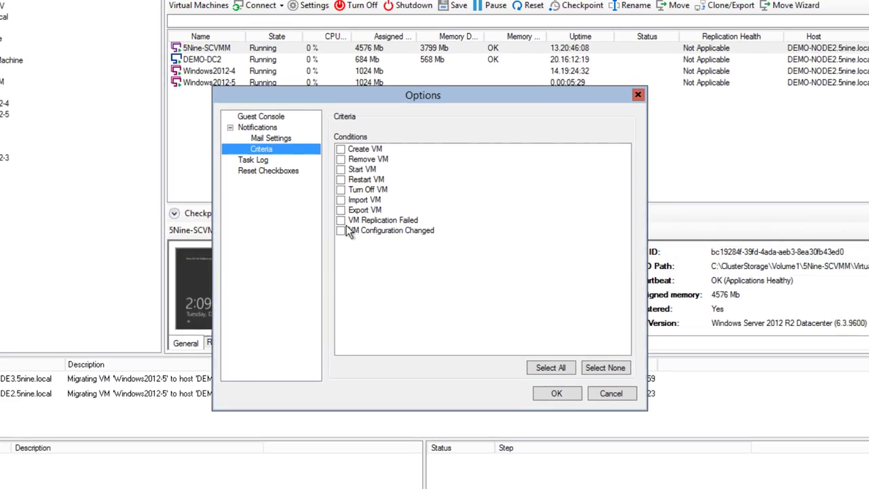
pyautogui.press('Escape')
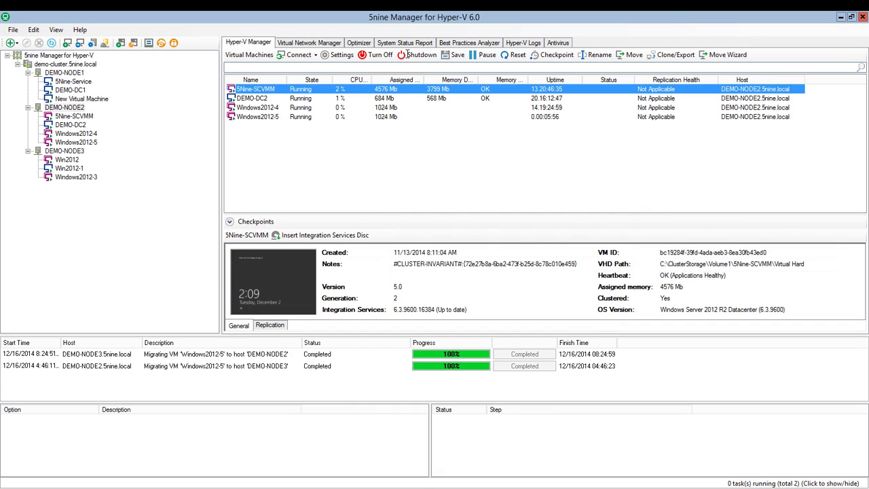
# Step: View the system status report of DEMO-NODE2 and its Best Practices Analyzer results for Hyper-V
pyautogui.click(409, 46)
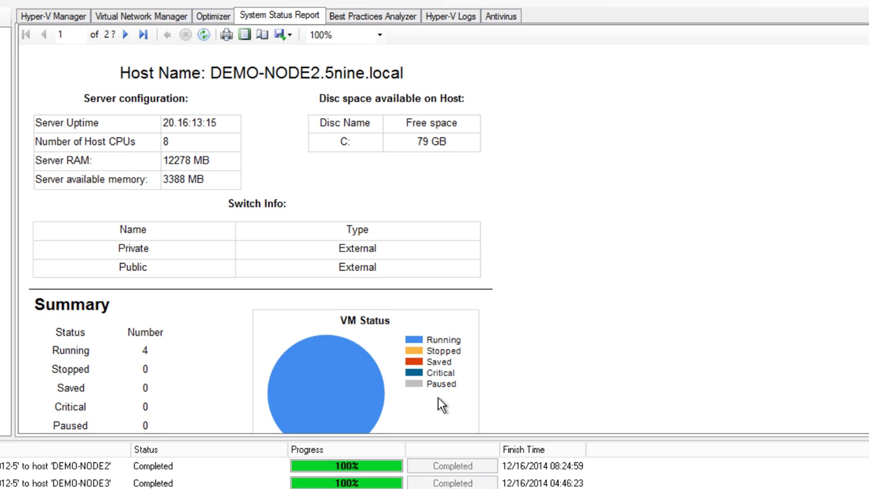
pyautogui.click(367, 21)
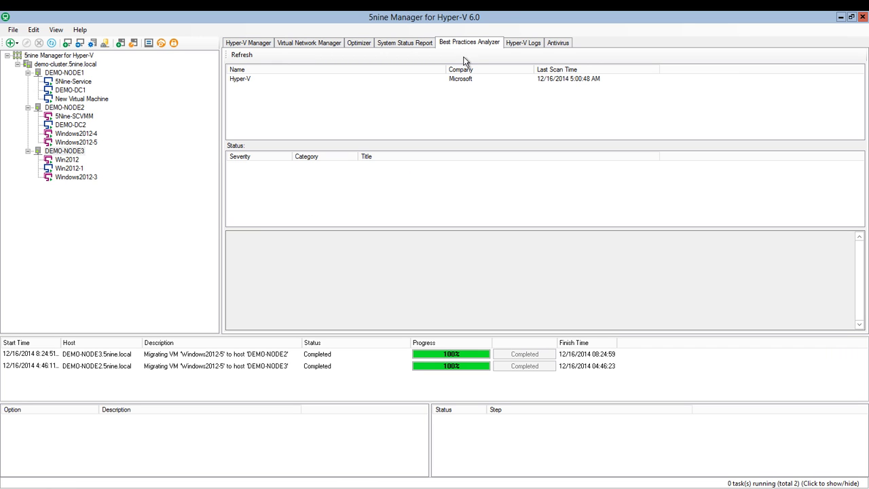
pyautogui.click(424, 82)
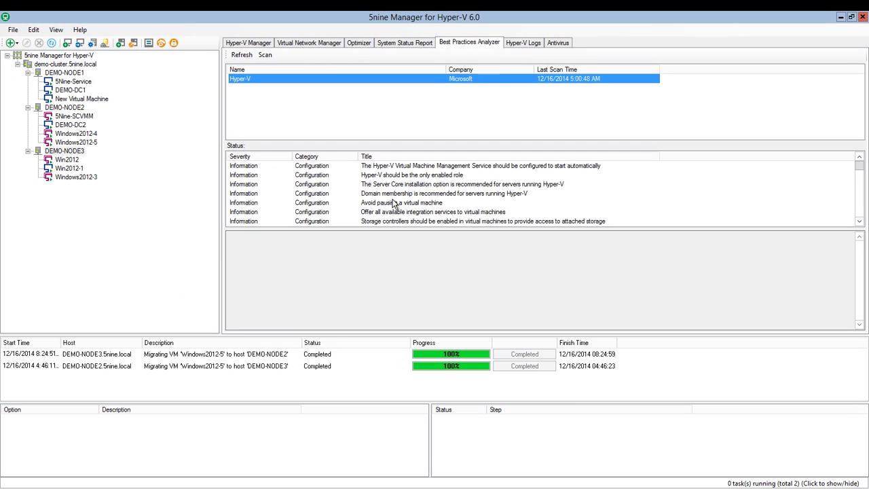
# Step: Open the Hyper-V logs of DEMO-NODE2 and look through the available log sources
pyautogui.click(417, 57)
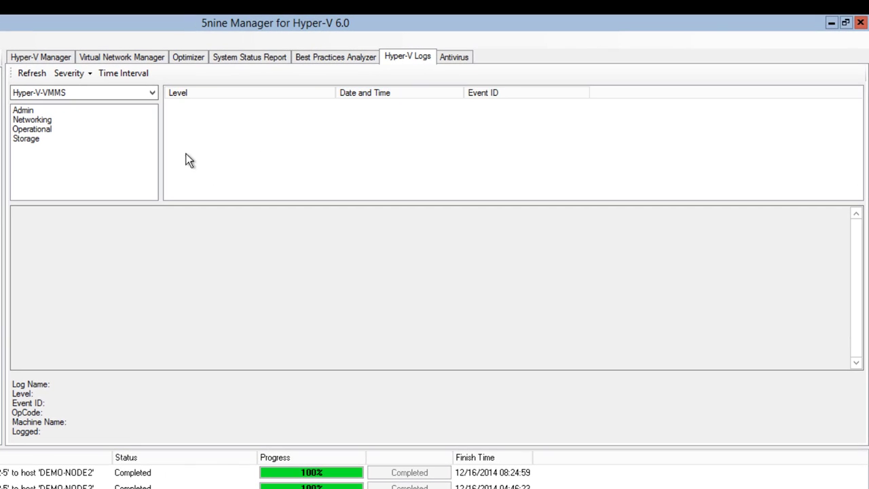
pyautogui.click(163, 104)
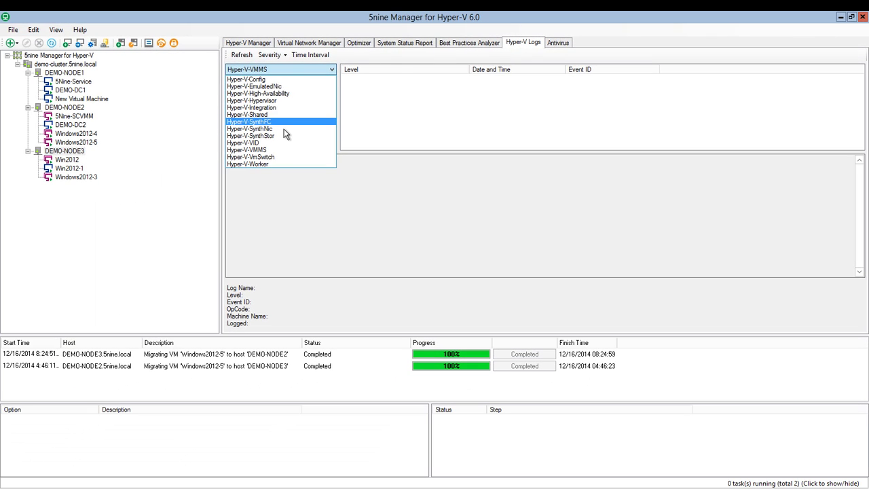
# Step: Create the optimizer cluster group DO and add DEMO-NODE3 to it, with Win2012 and Windows2012-3 as movable virtual machines
pyautogui.click(359, 42)
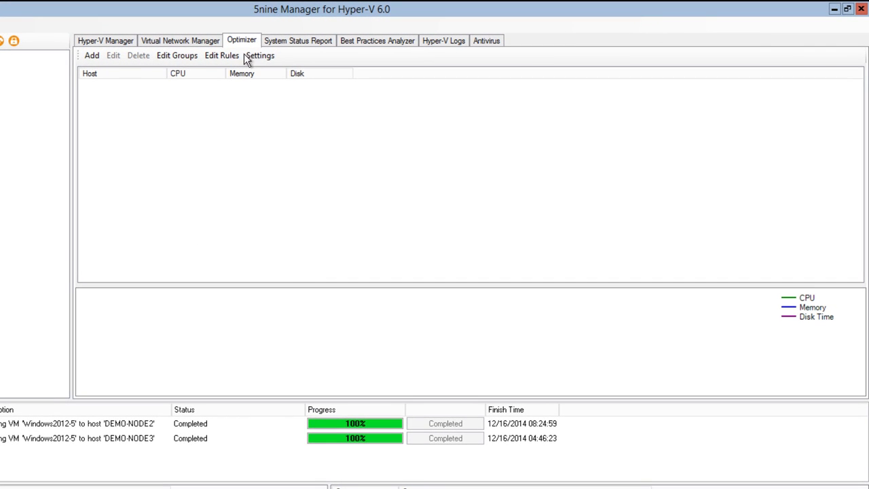
pyautogui.click(97, 58)
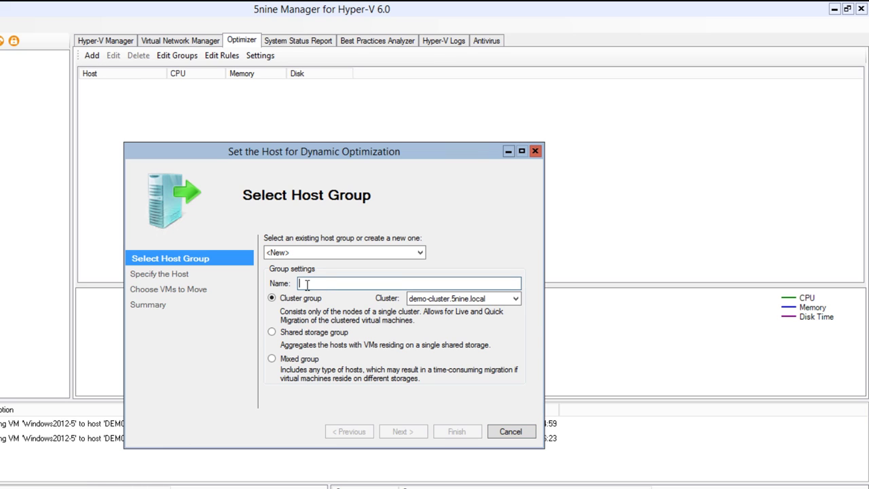
pyautogui.write('DD')
pyautogui.click(425, 437)
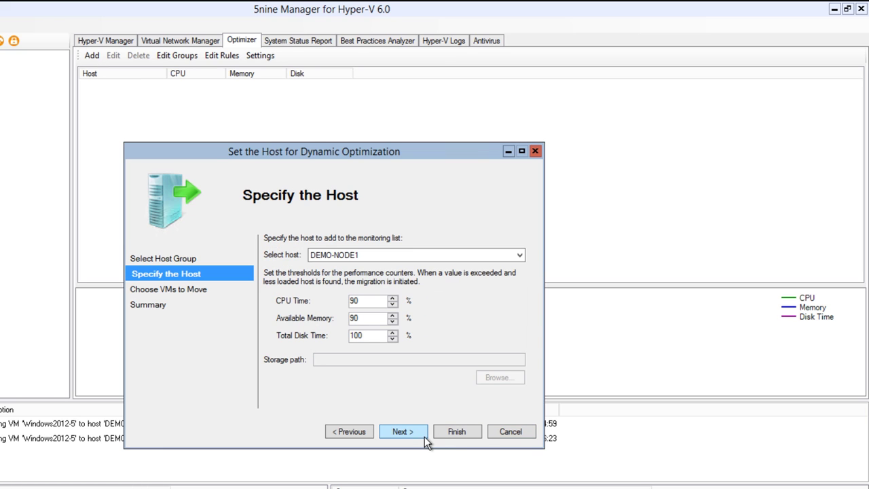
pyautogui.click(412, 255)
pyautogui.click(412, 285)
pyautogui.click(401, 434)
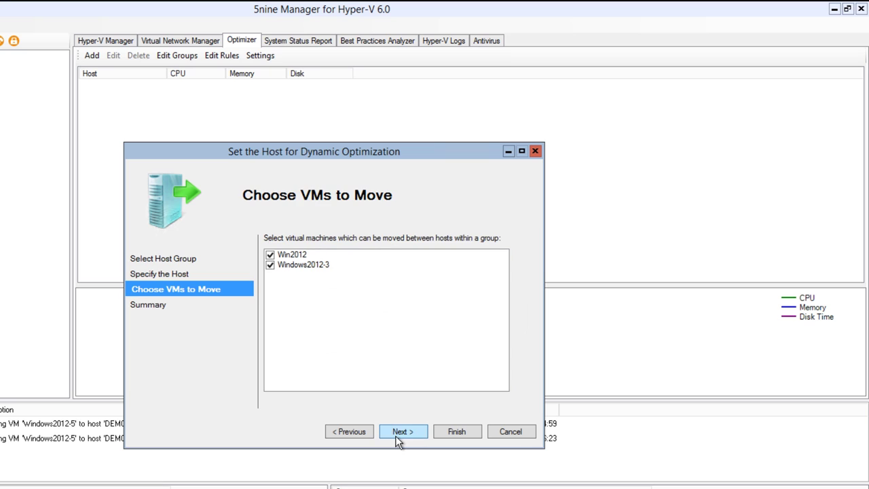
pyautogui.click(407, 438)
pyautogui.click(471, 441)
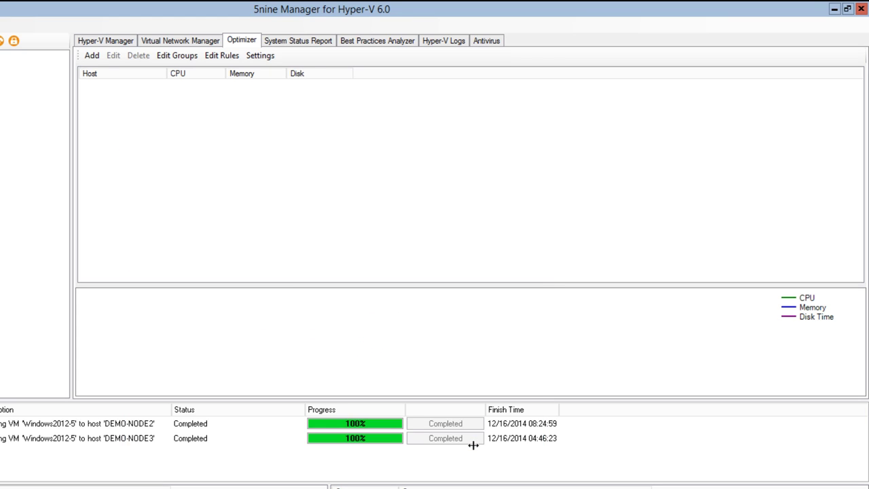
# Step: Add DEMO-NODE2 to the DO optimizer group, with 5Nine-SCVMM, Windows2012-4 and Windows2012-5 as movable virtual machines
pyautogui.click(418, 437)
pyautogui.click(418, 437)
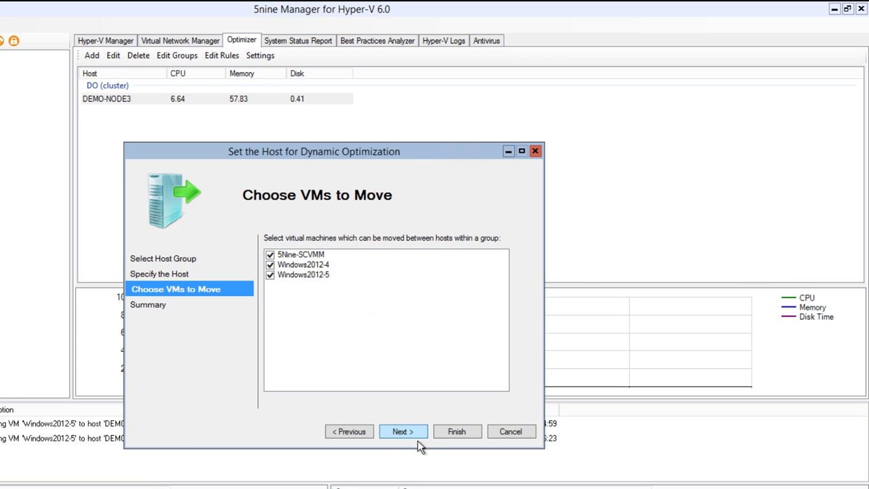
pyautogui.click(414, 438)
pyautogui.click(458, 438)
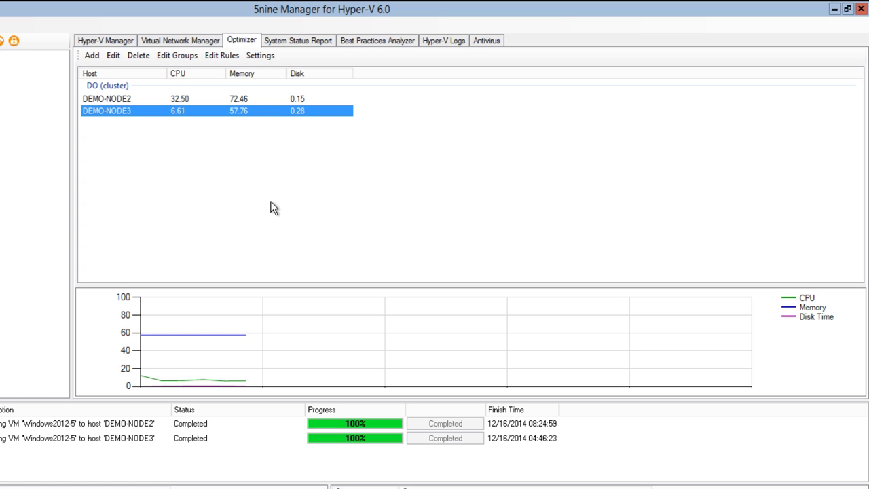
# Step: Review the performance thresholds of DEMO-NODE3 and the optimizer's migration frequency and counter probing interval
pyautogui.click(116, 55)
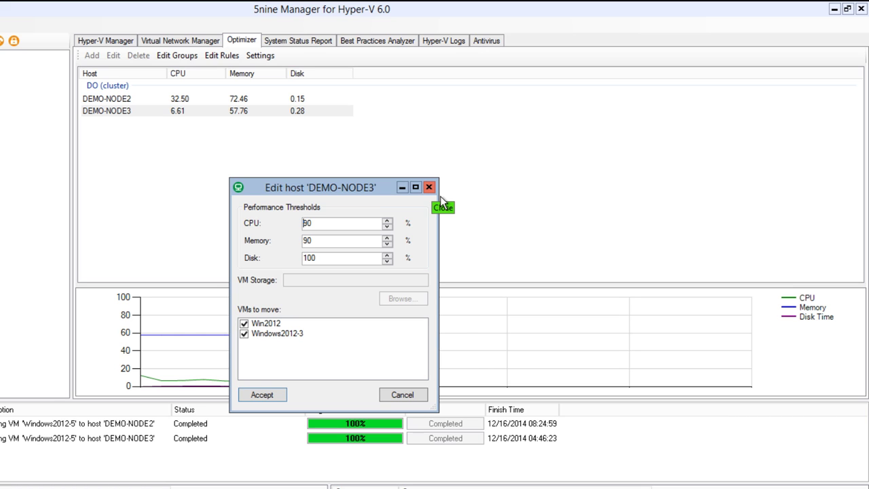
pyautogui.press('Escape')
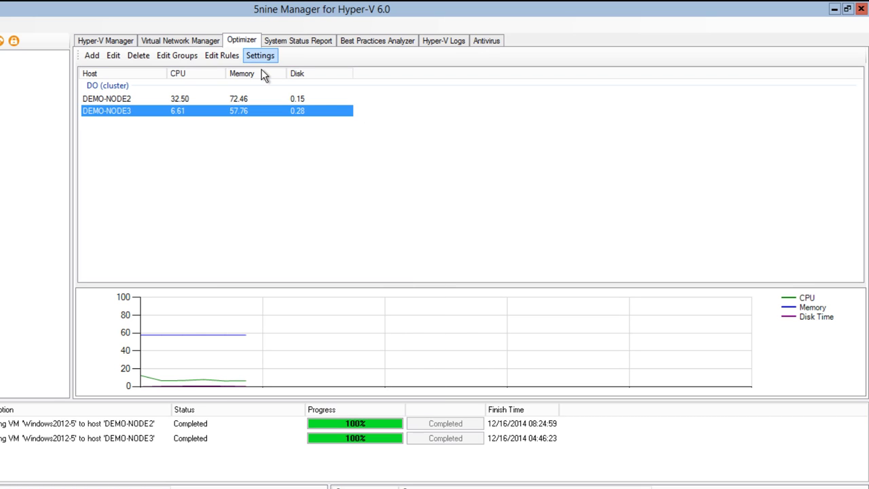
pyautogui.click(260, 55)
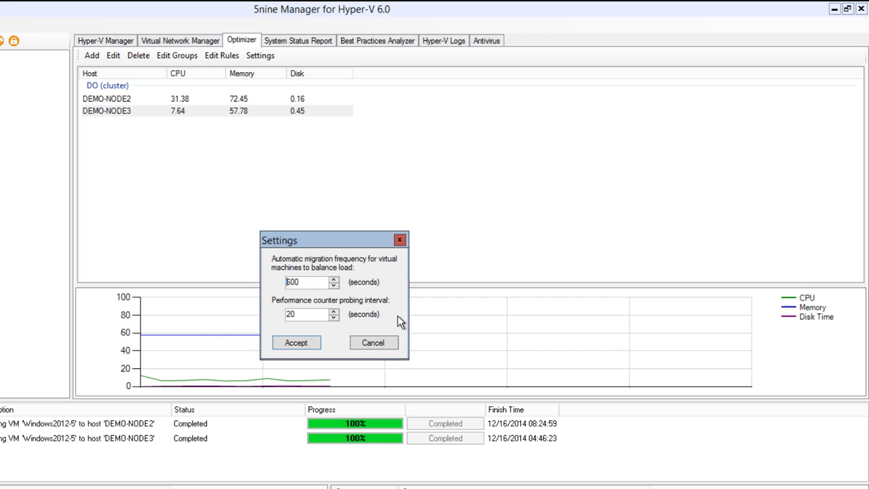
pyautogui.click(399, 240)
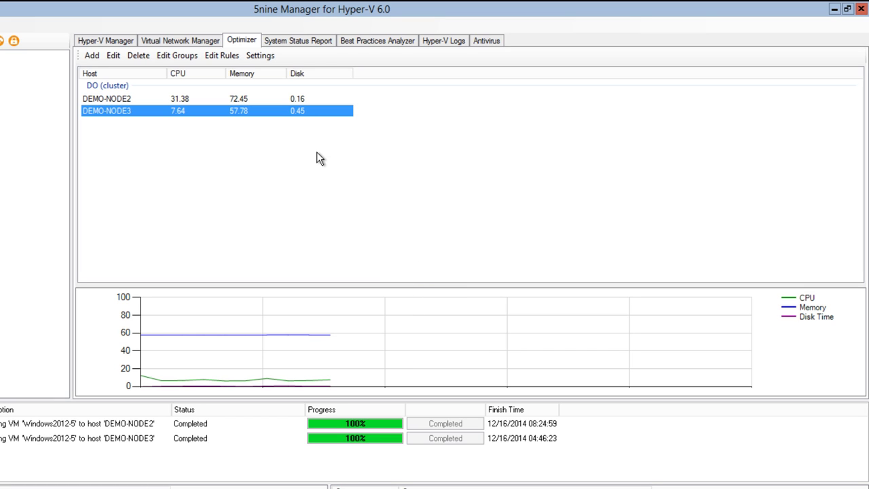